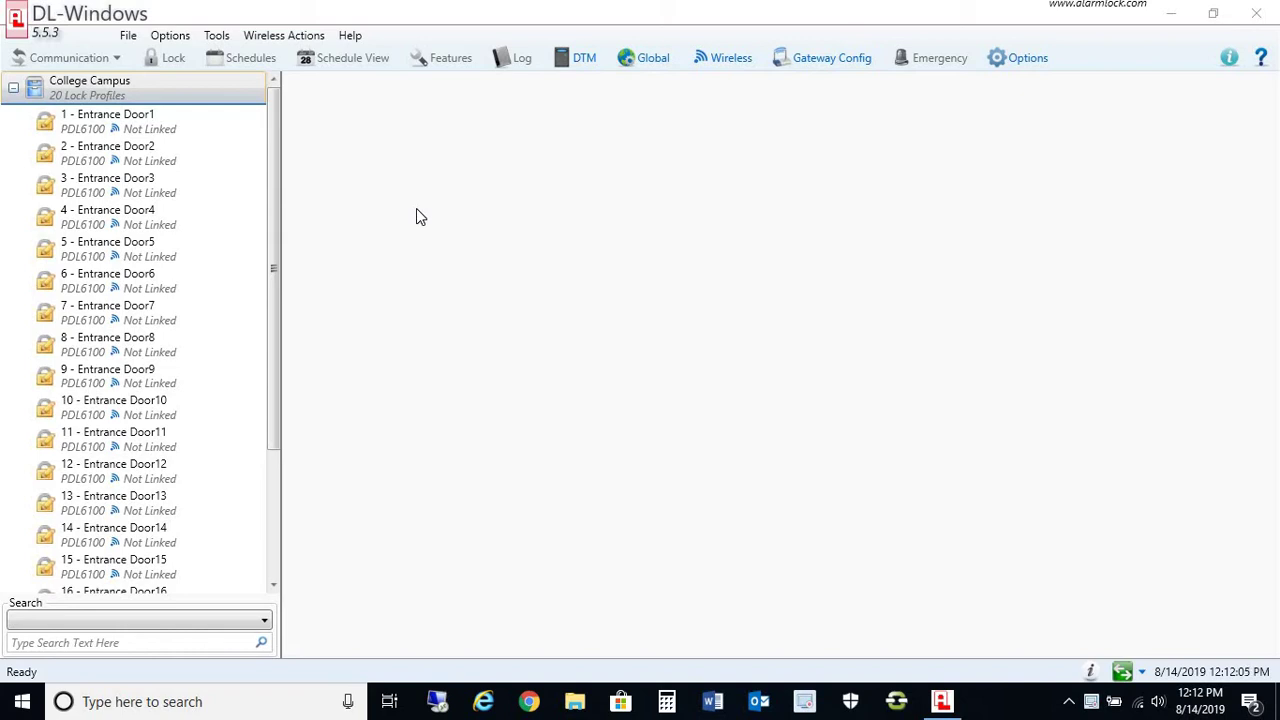
Back up the database to the MSSQL Backup folder as AlarmLock.5.5.3-8-14-19
left_click(219, 38)
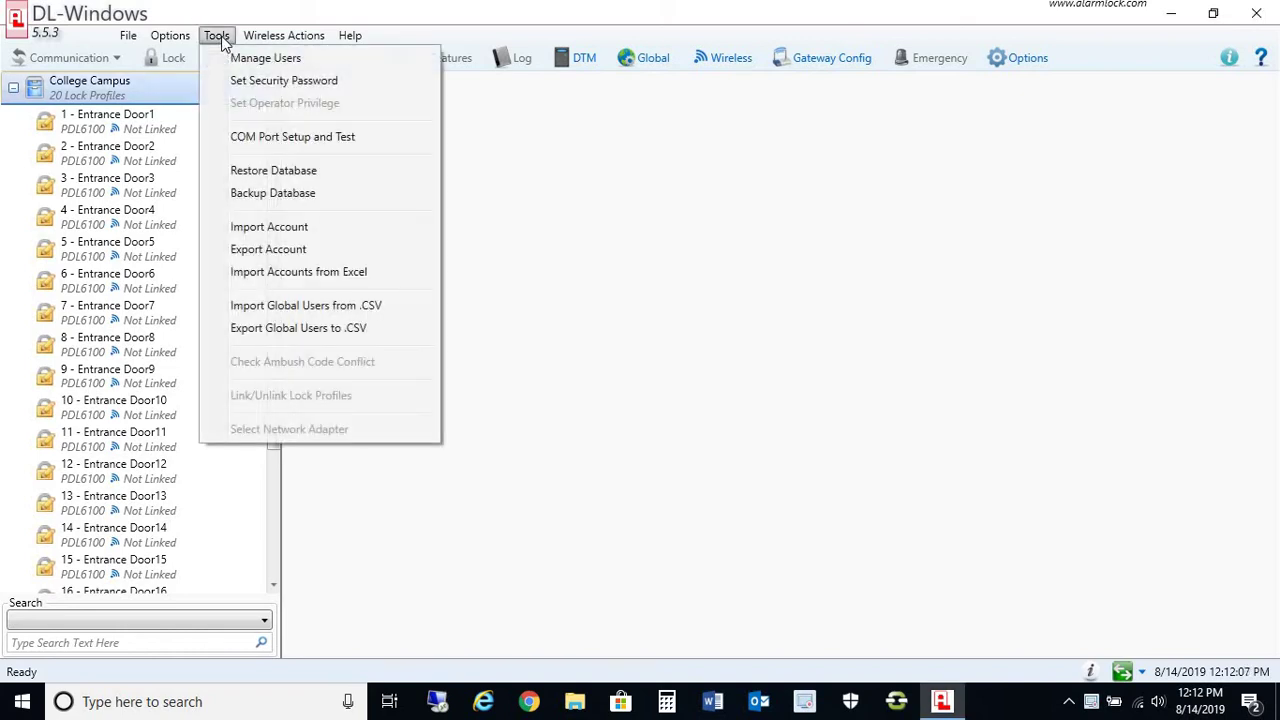
left_click(268, 196)
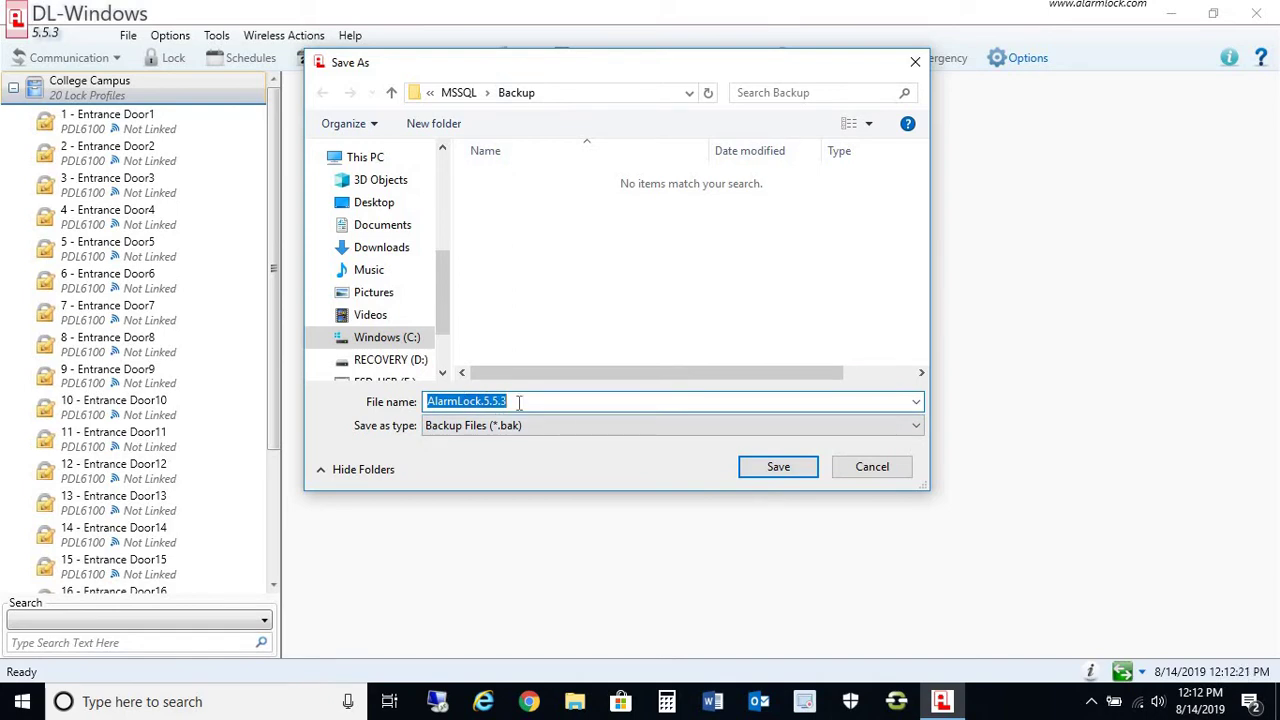
left_click(519, 402)
type("-")
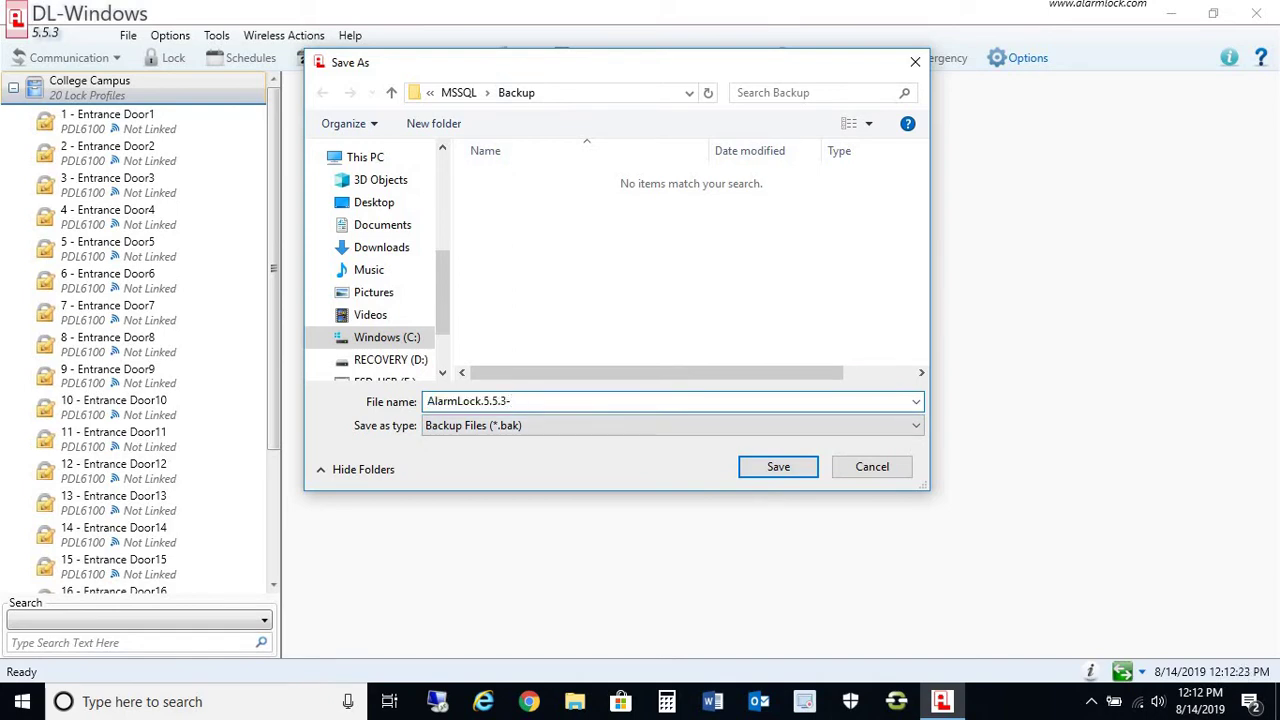
type("8-14-19")
key("Return")
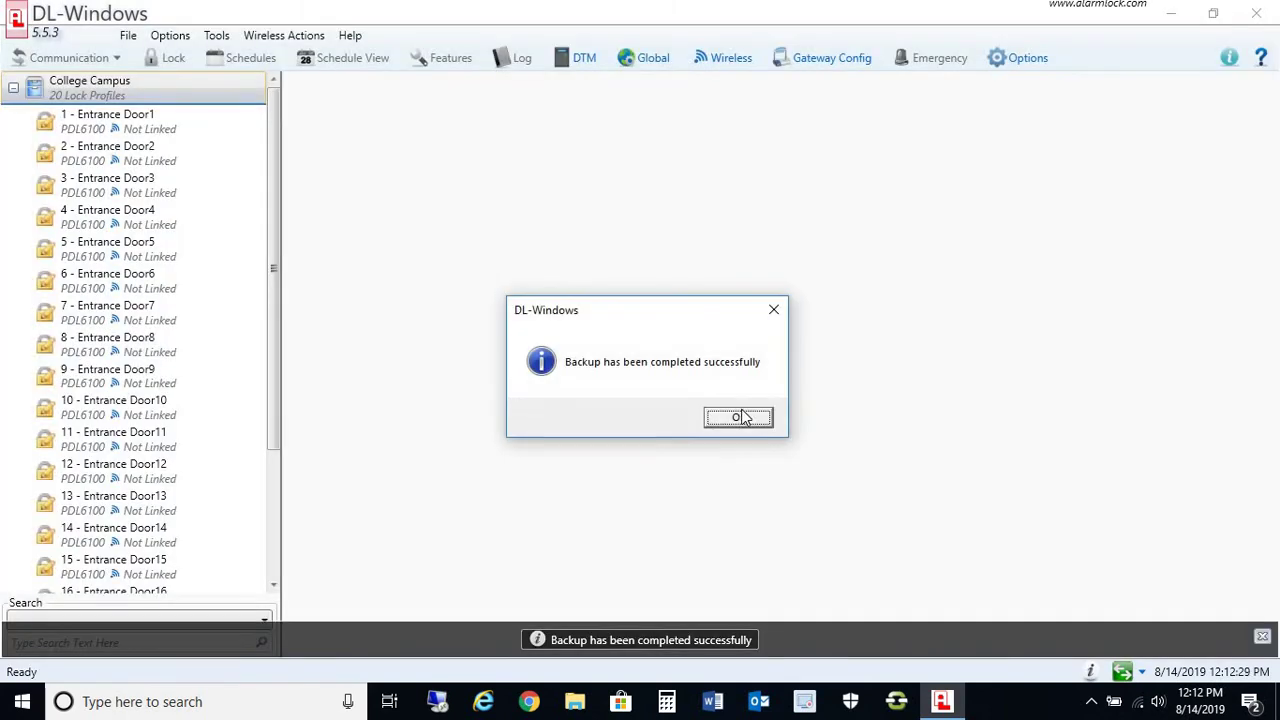
left_click(748, 416)
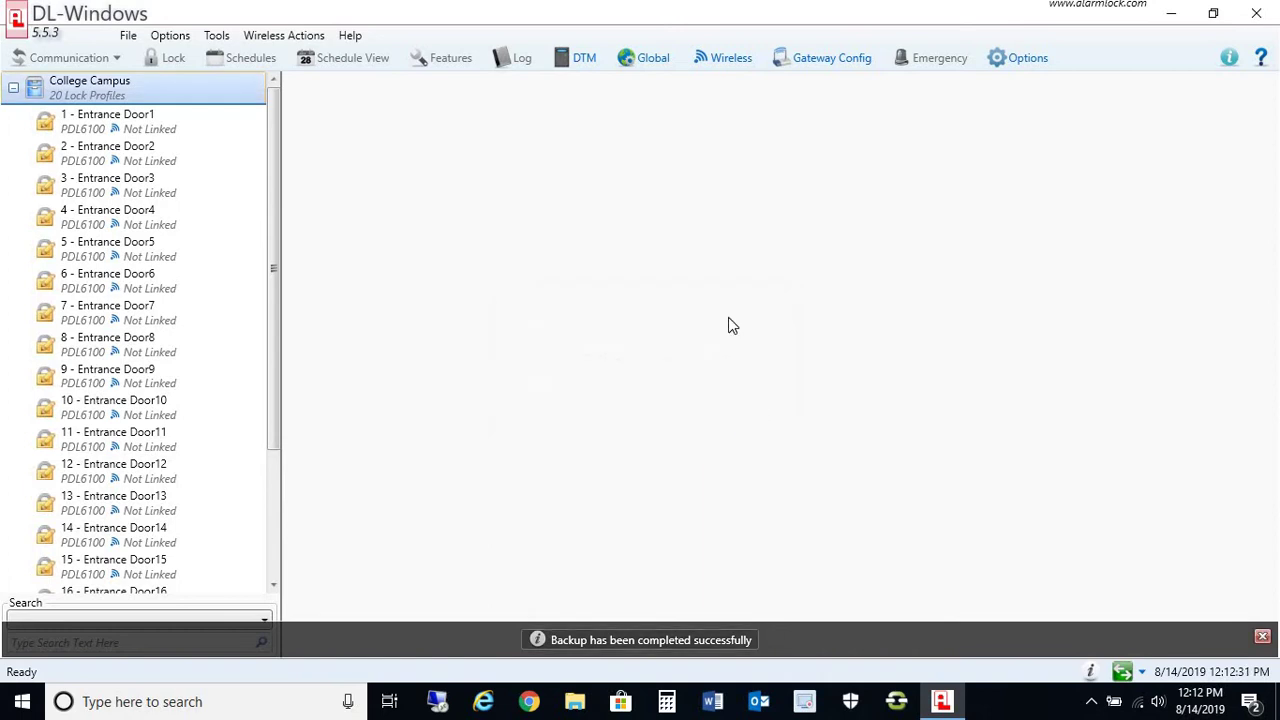
Set the automatic database backup duration to Daily in the program options
left_click(1034, 55)
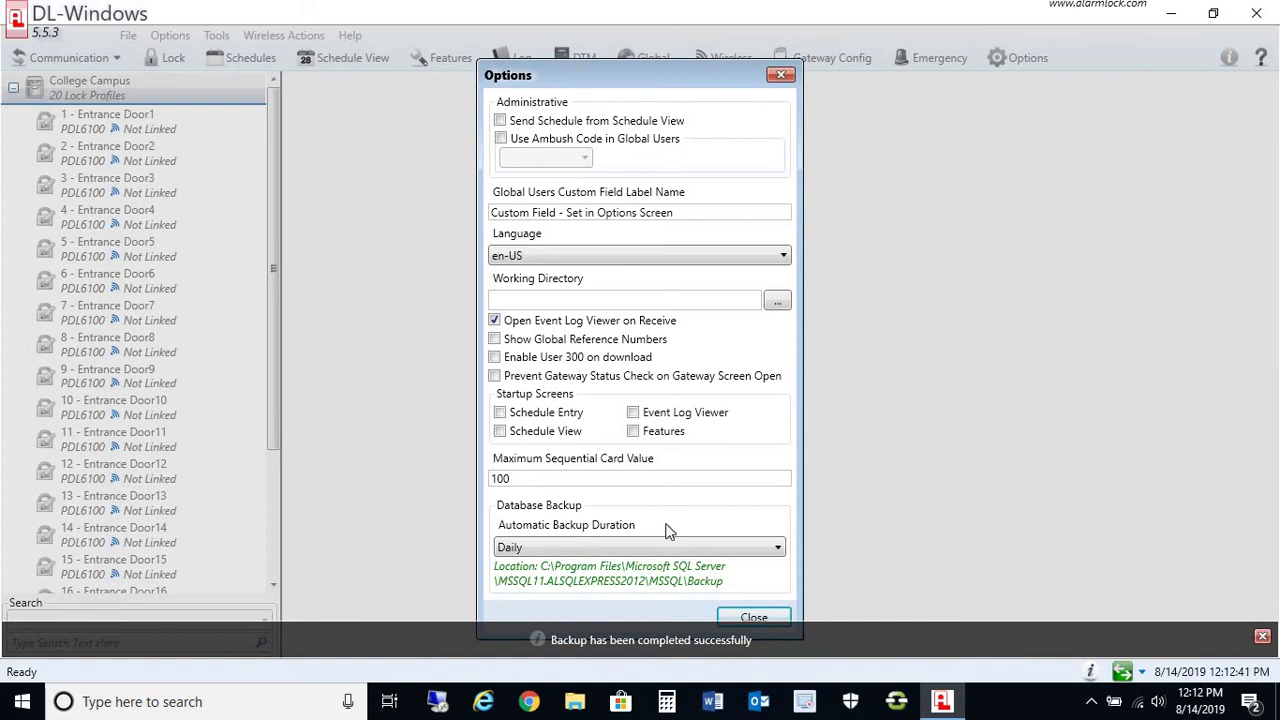
left_click(582, 547)
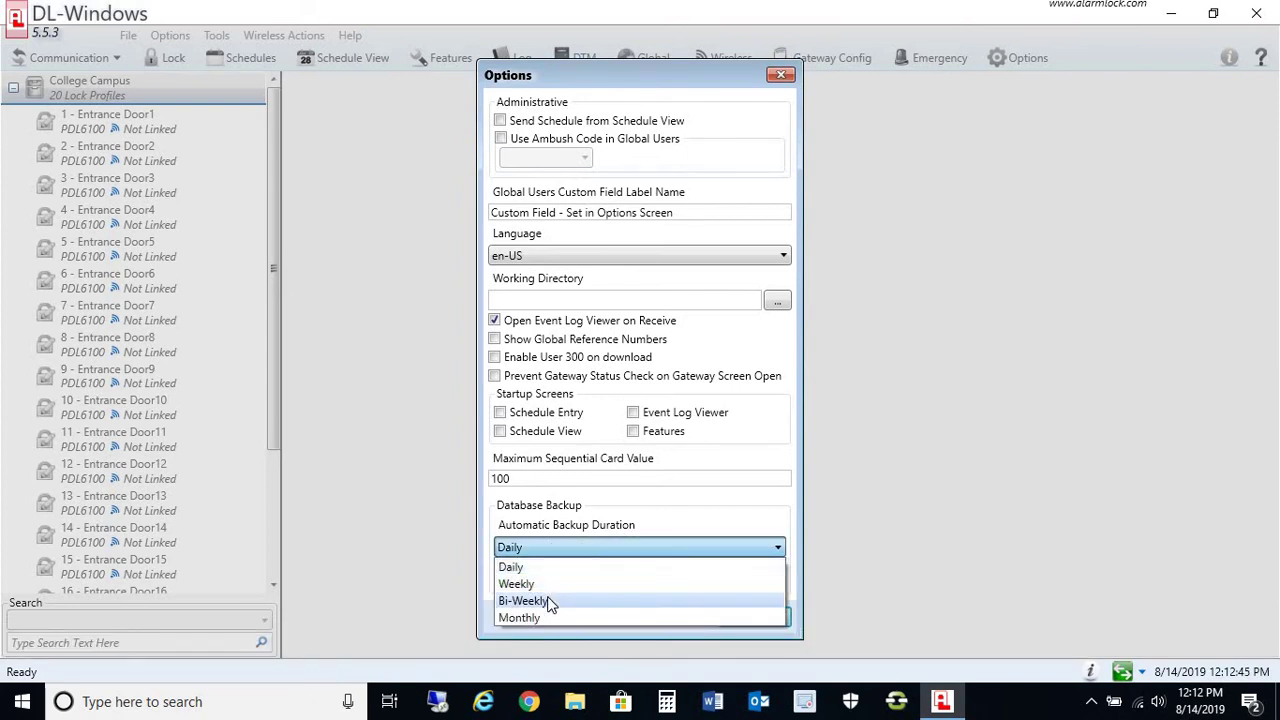
left_click(548, 550)
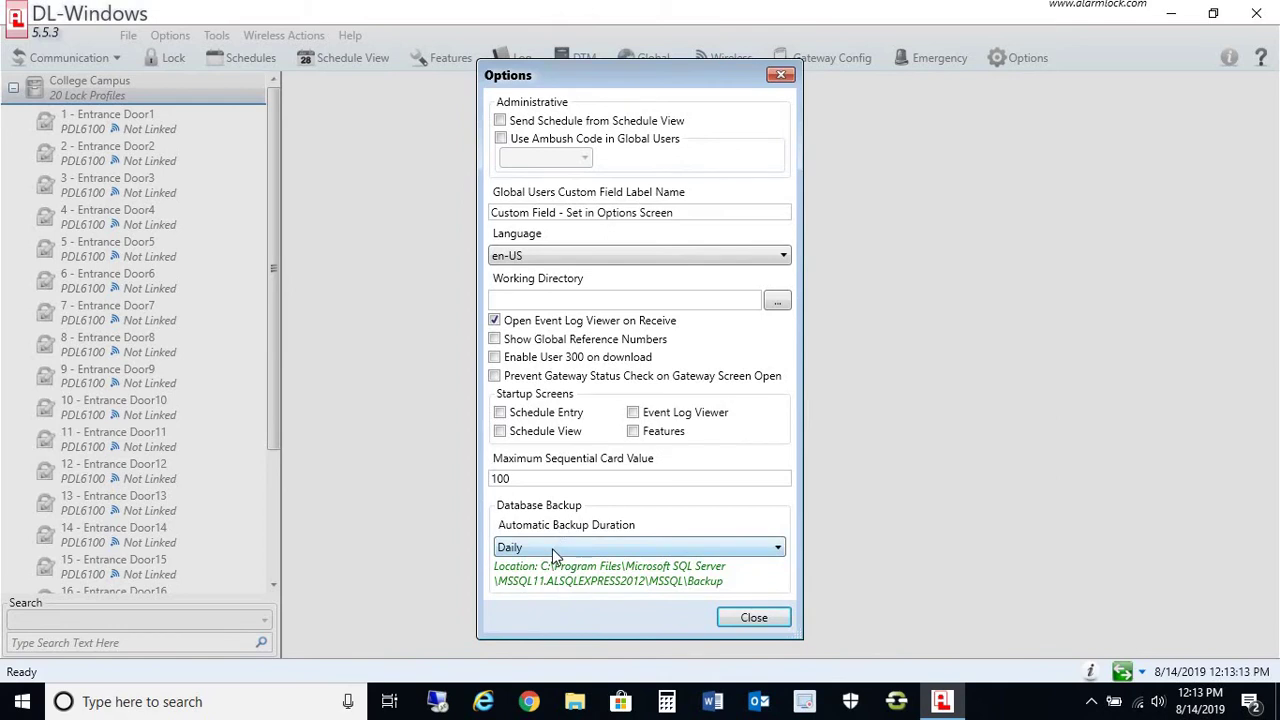
left_click(553, 548)
left_click(537, 568)
Switch to File Explorer and open C:\Program Files\Microsoft SQL Server\MSSQL11.ALSQLEXPRESS2012\MSSQL\Backup
left_click(575, 701)
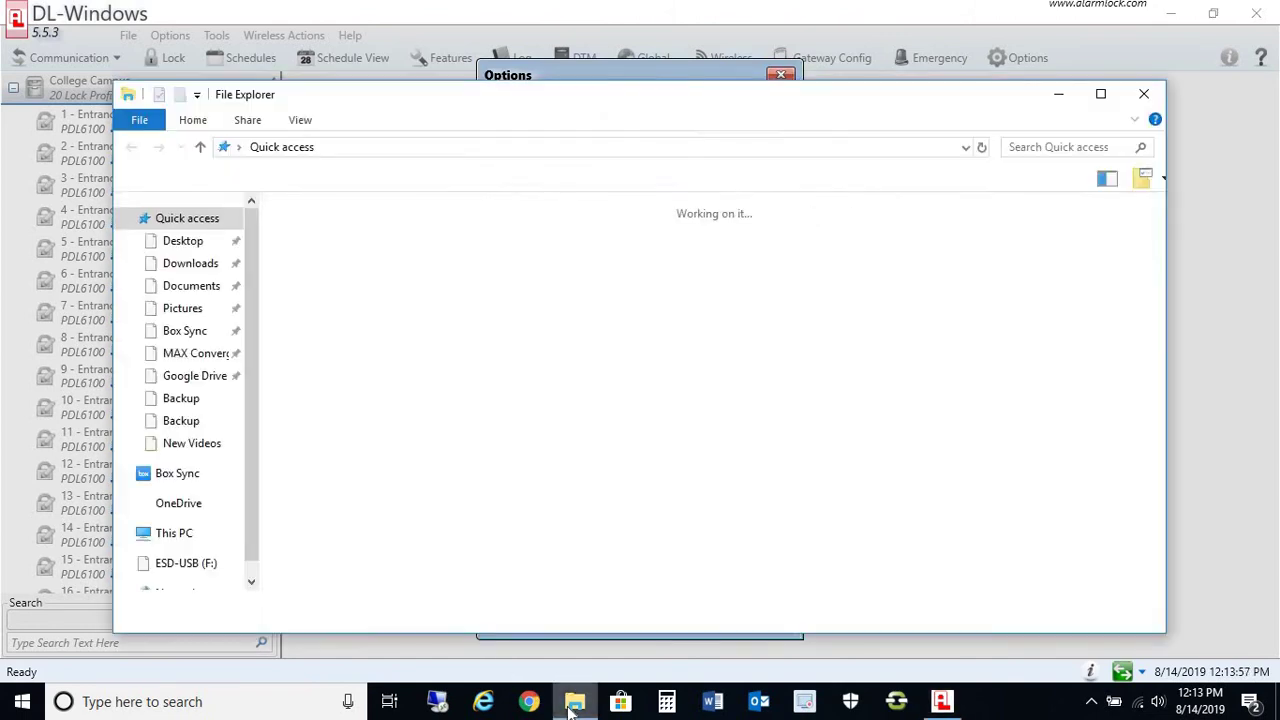
scroll(251, 477, "down", 4)
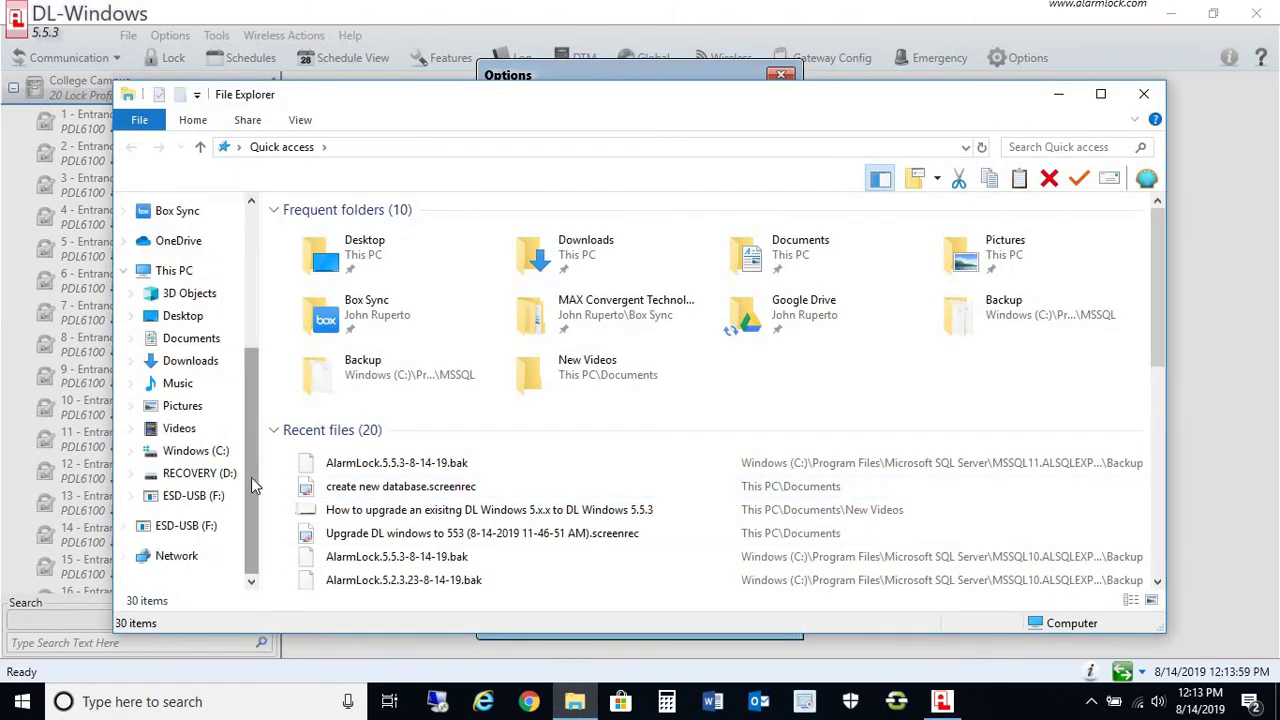
left_click(172, 270)
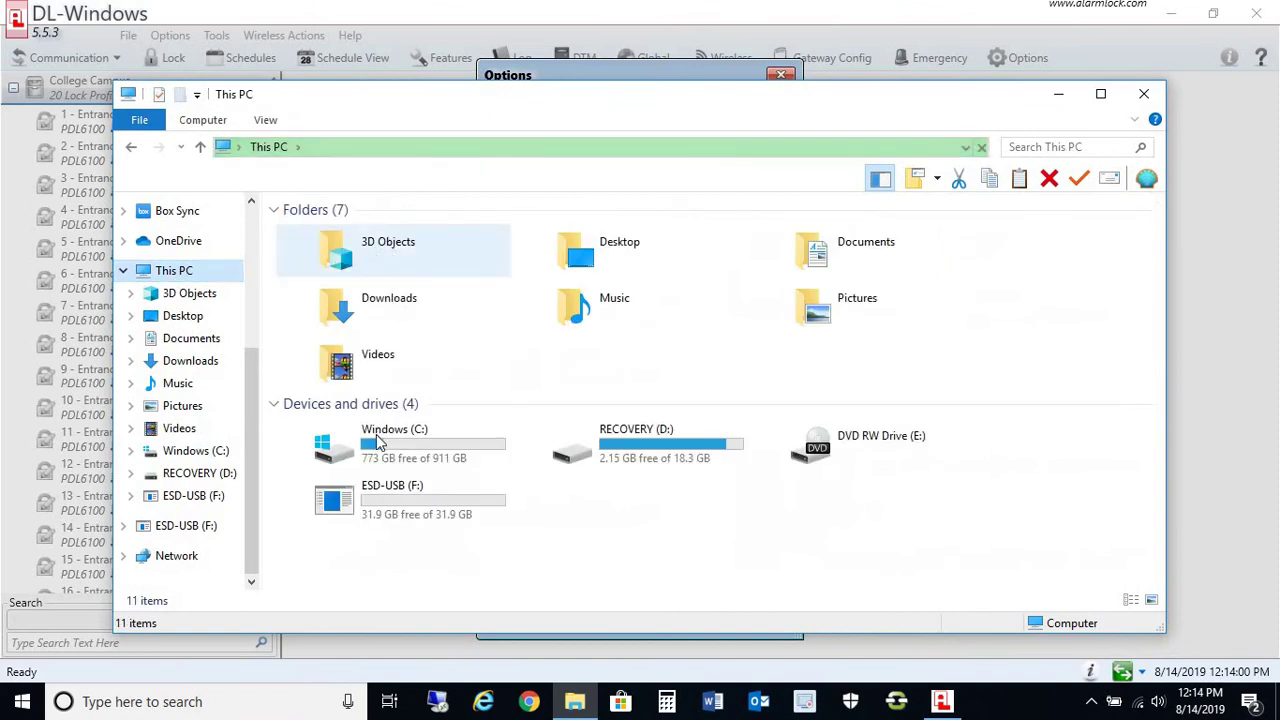
double_click(378, 443)
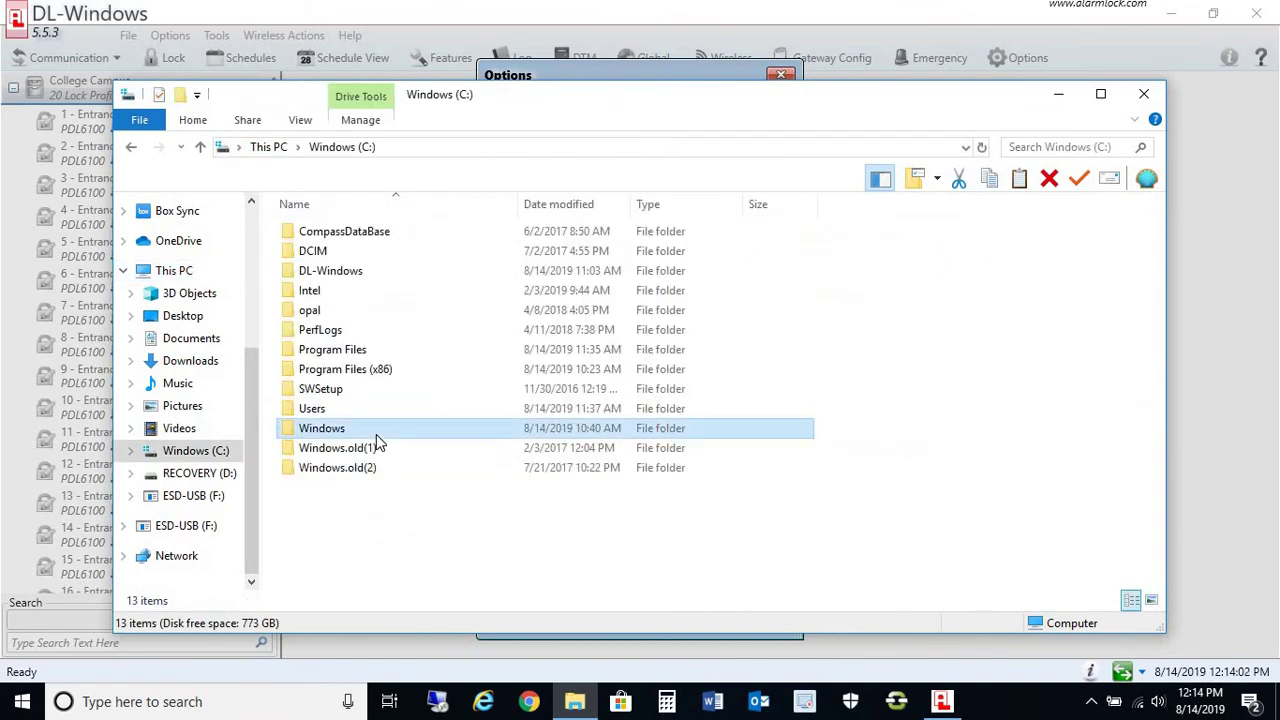
left_click(360, 352)
double_click(360, 358)
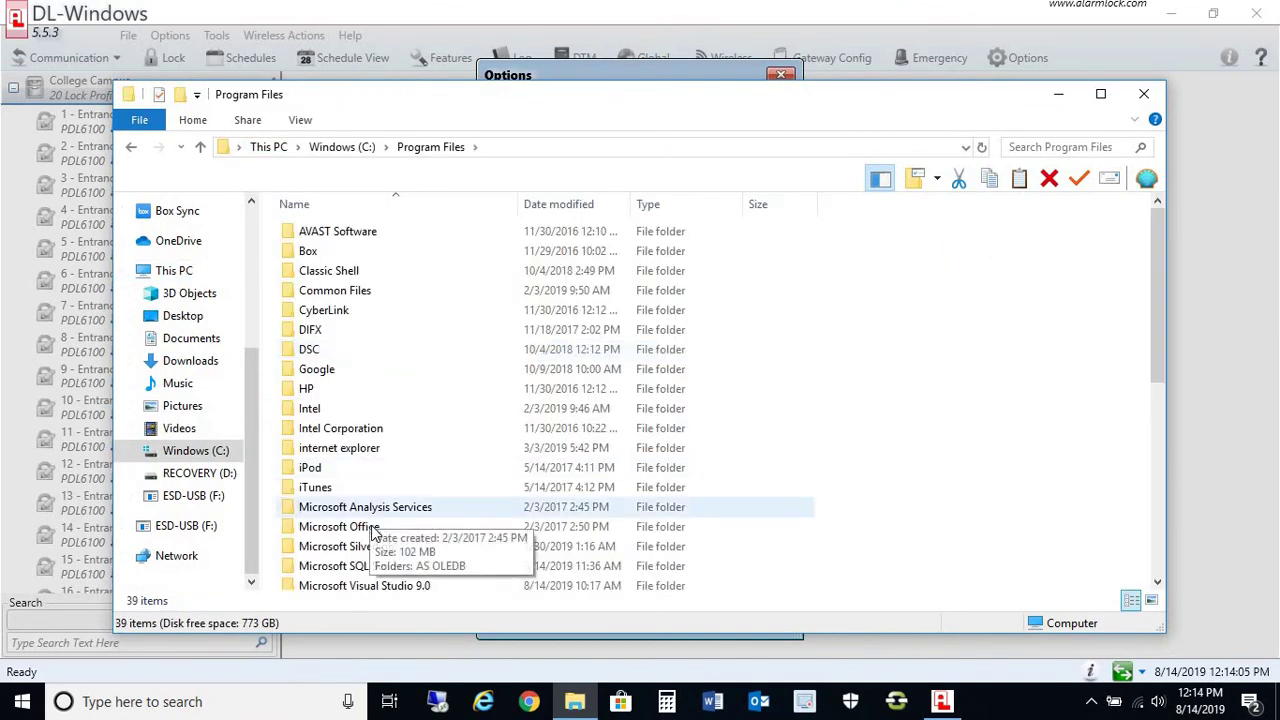
double_click(358, 568)
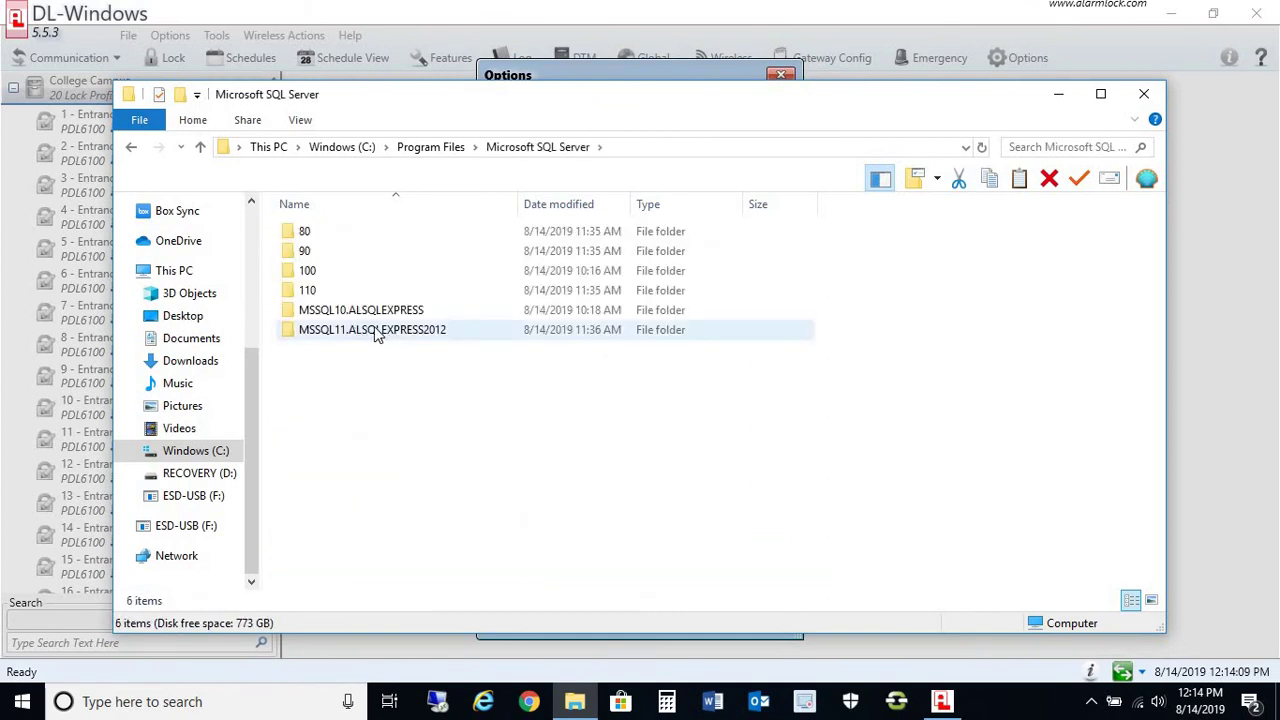
left_click(418, 337)
double_click(418, 336)
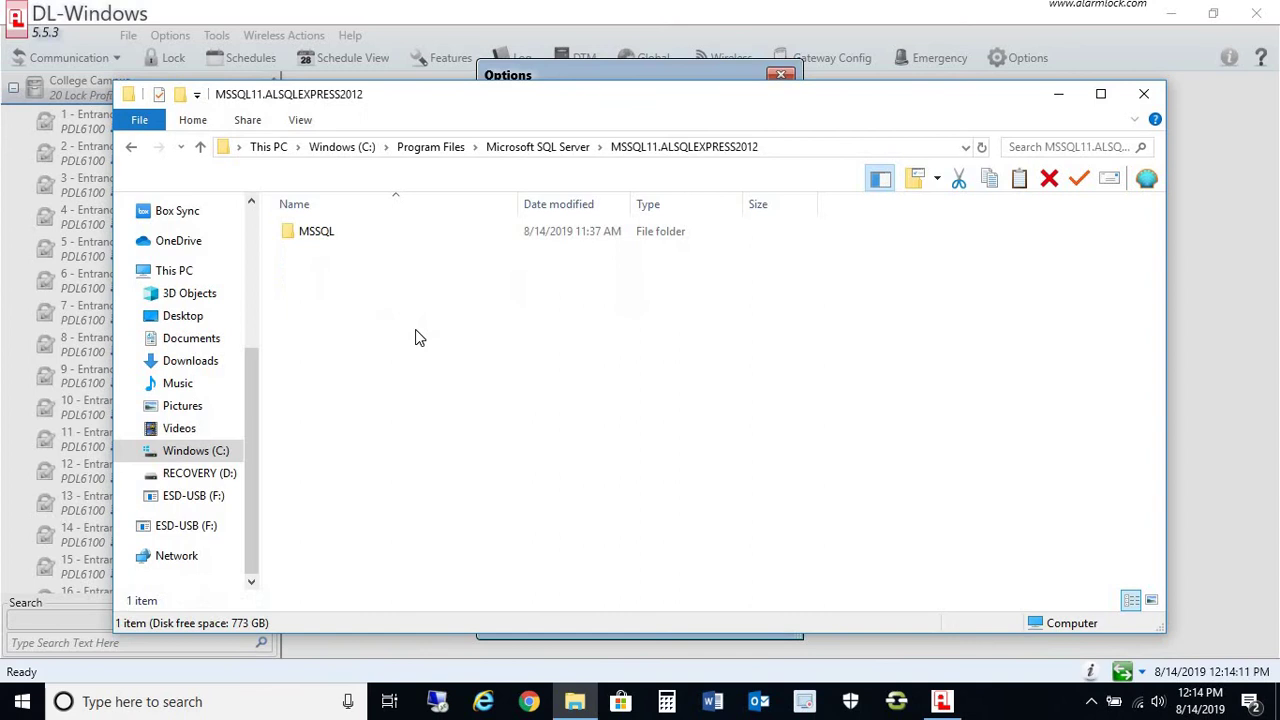
double_click(335, 242)
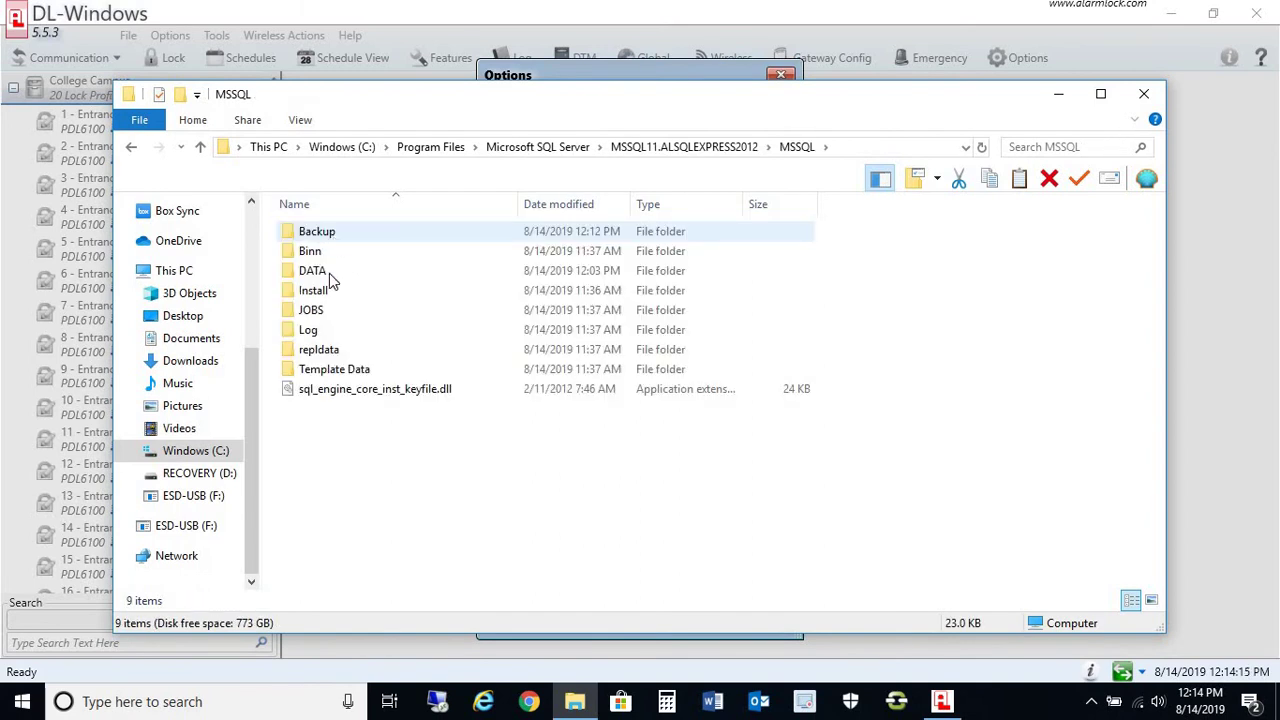
double_click(322, 236)
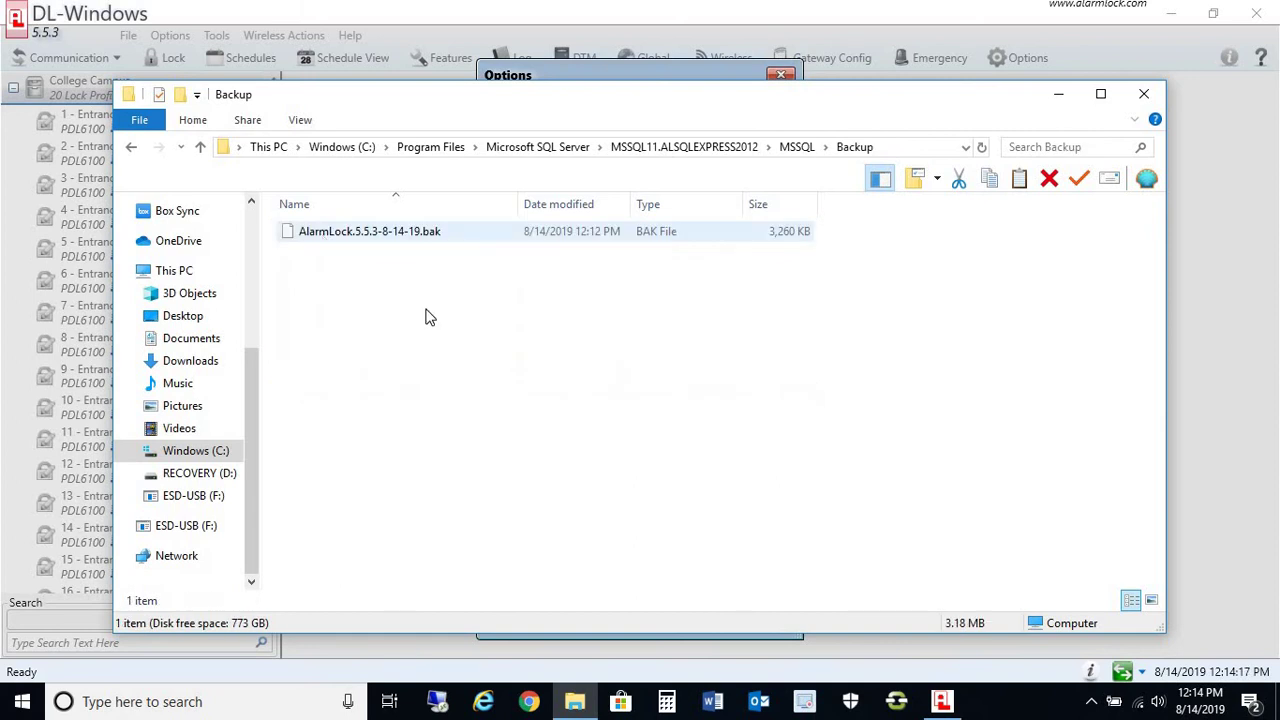
Copy AlarmLock.5.5.3-8-14-19.bak to the ESD-USB (F:) drive and minimize that drive's window
right_click(368, 241)
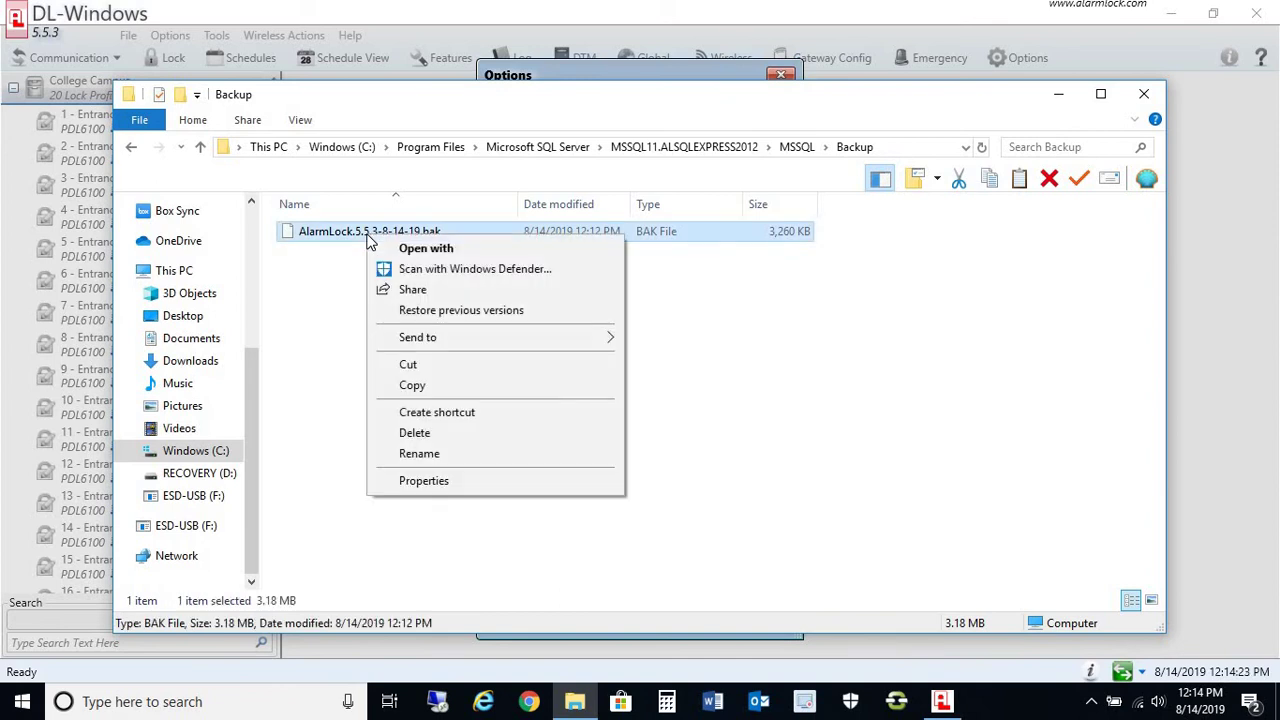
left_click(413, 387)
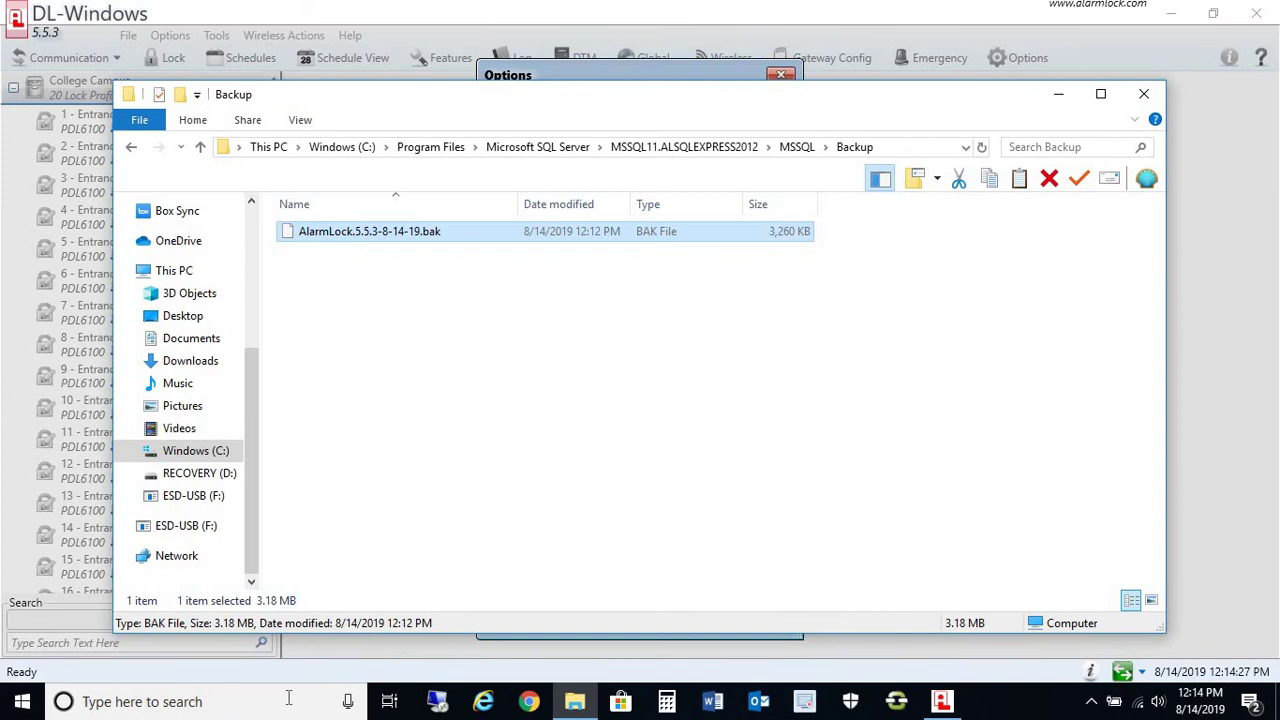
left_click(8, 705)
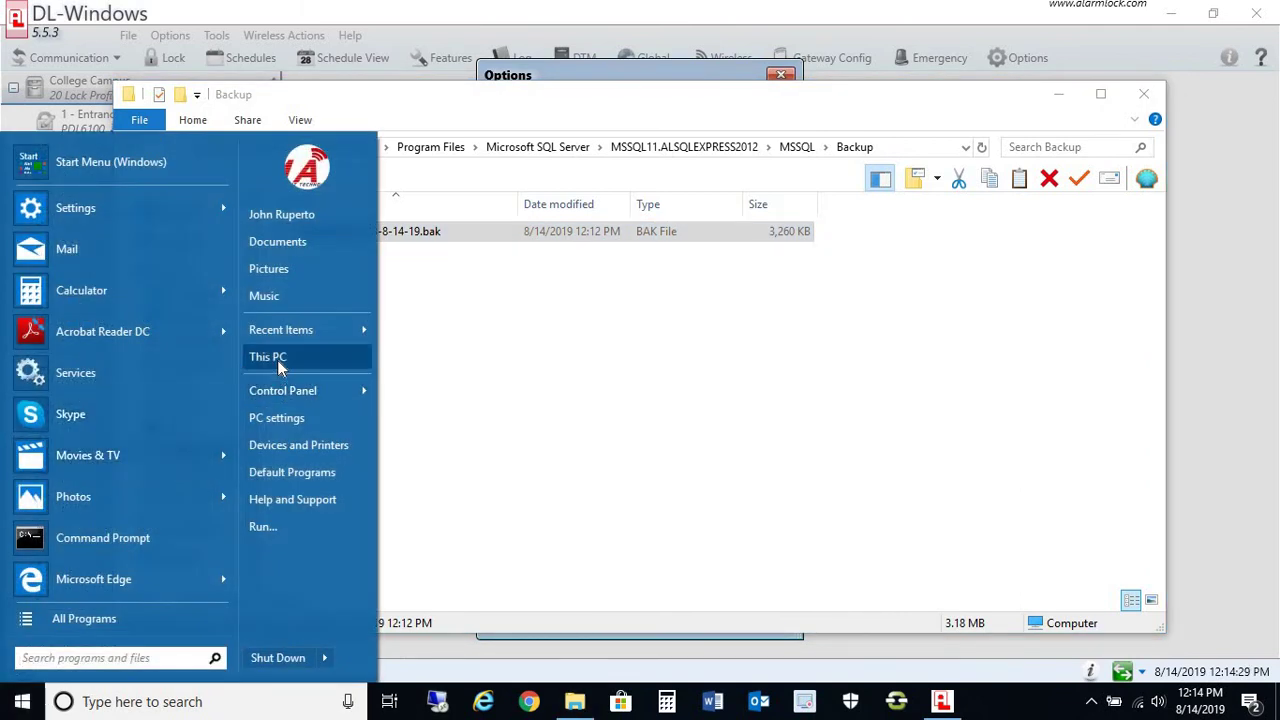
left_click(277, 358)
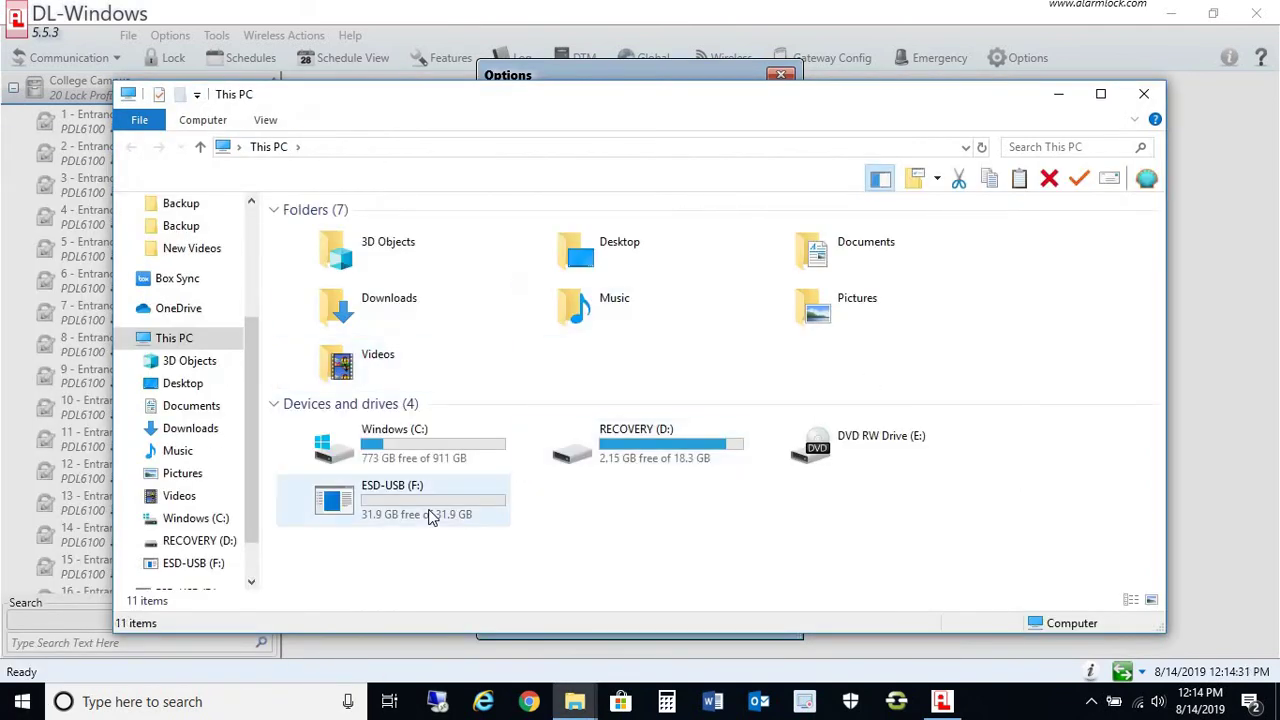
left_click(430, 515)
double_click(430, 515)
right_click(409, 345)
left_click(455, 469)
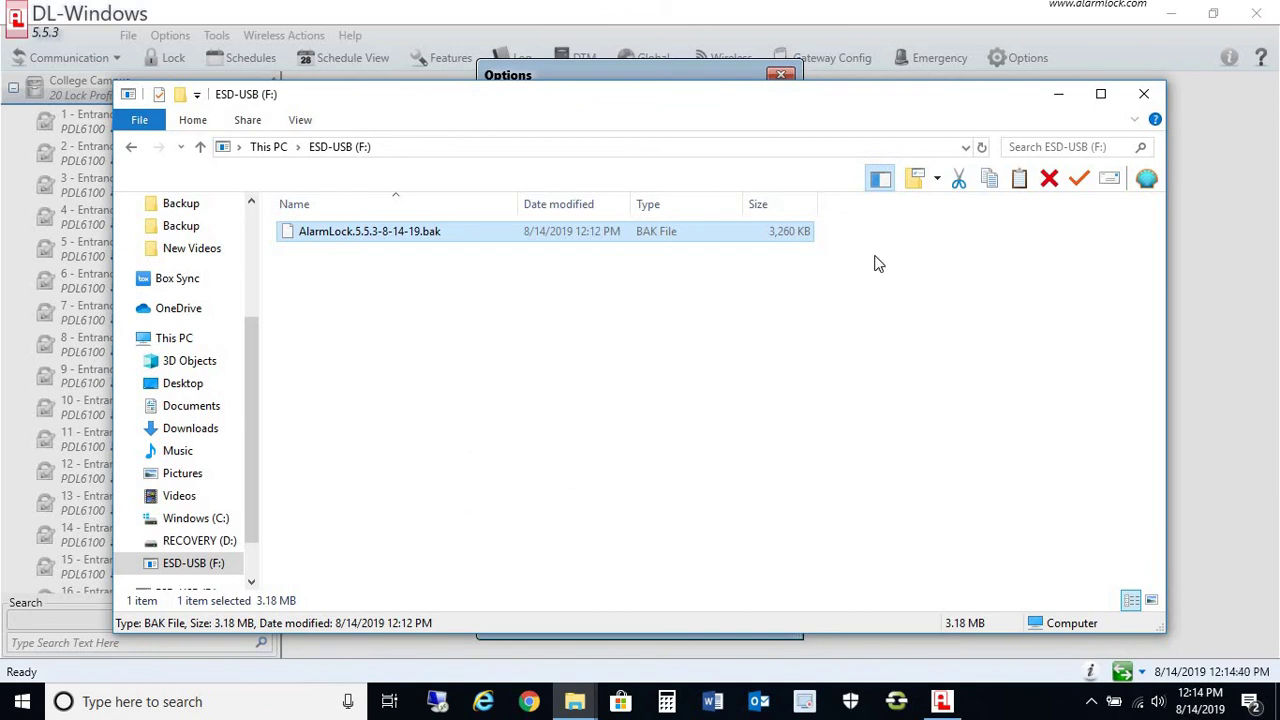
left_click(1052, 102)
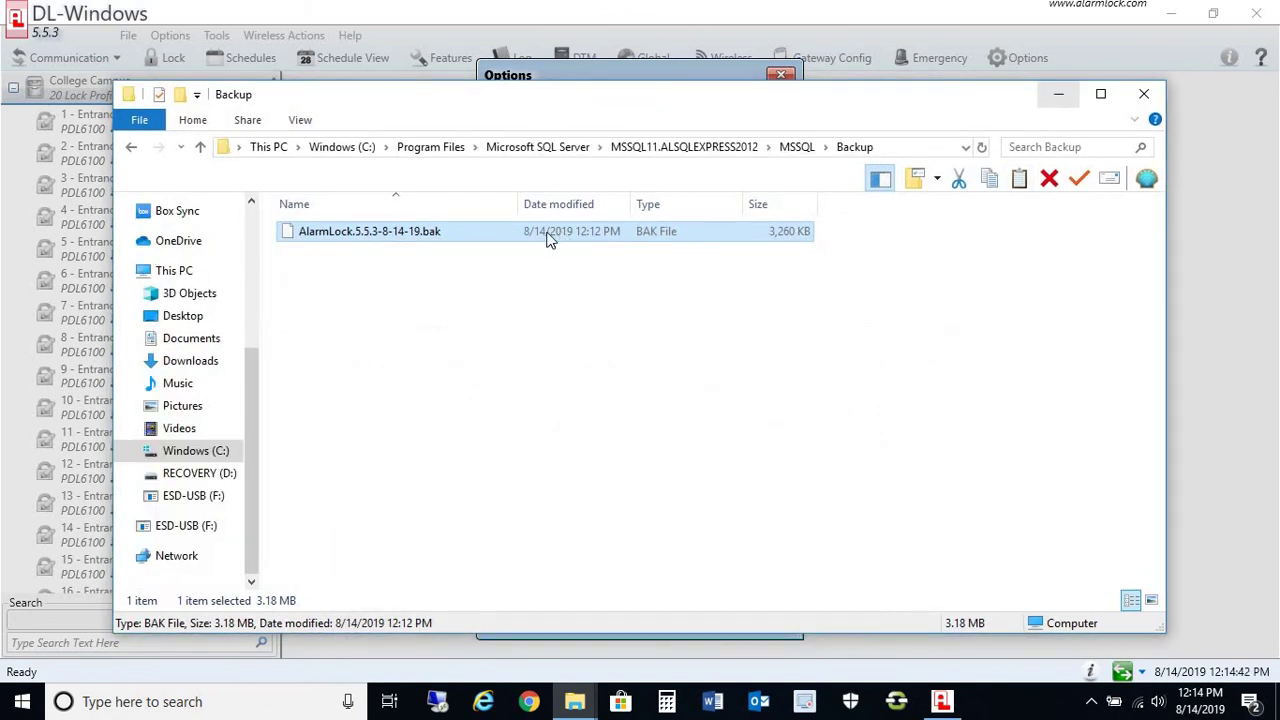